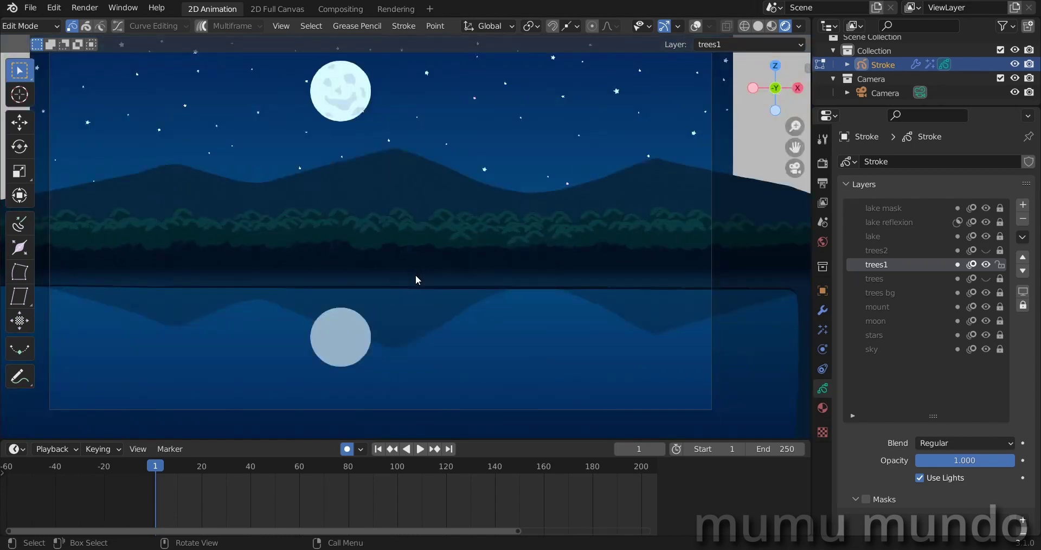
Show the trees2 layer, and check the visibility of the trees1 and trees layers
{"action": "scroll", "coordinate": [456, 293], "scroll_direction": "down", "scroll_amount": 3}
{"action": "scroll", "coordinate": [455, 291], "scroll_direction": "up", "scroll_amount": 4}
{"action": "scroll", "coordinate": [455, 293], "scroll_direction": "down", "scroll_amount": 2}
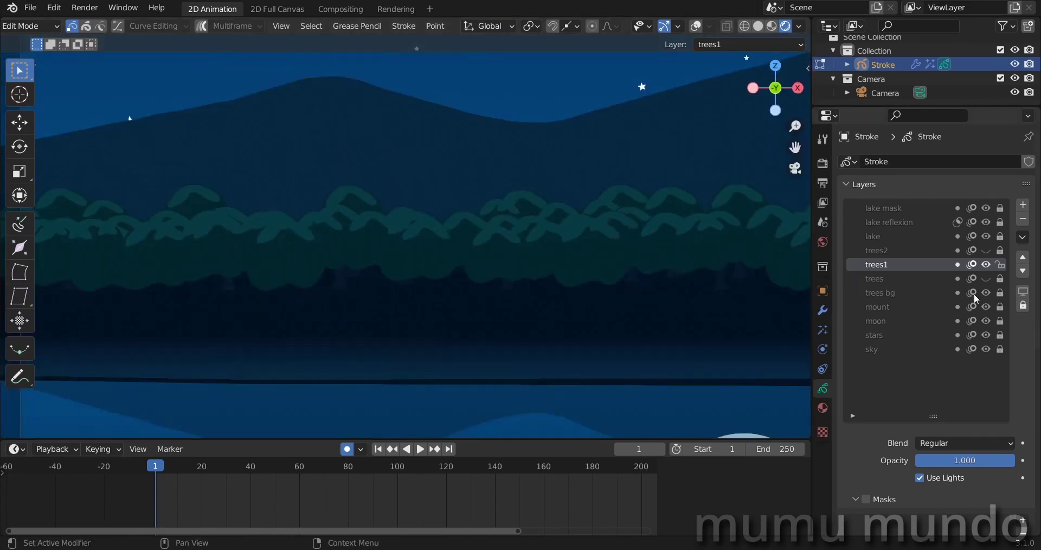
{"action": "left_click", "coordinate": [986, 250]}
{"action": "left_click", "coordinate": [988, 260]}
{"action": "left_click", "coordinate": [988, 261]}
{"action": "left_click", "coordinate": [986, 276]}
{"action": "left_click", "coordinate": [986, 275]}
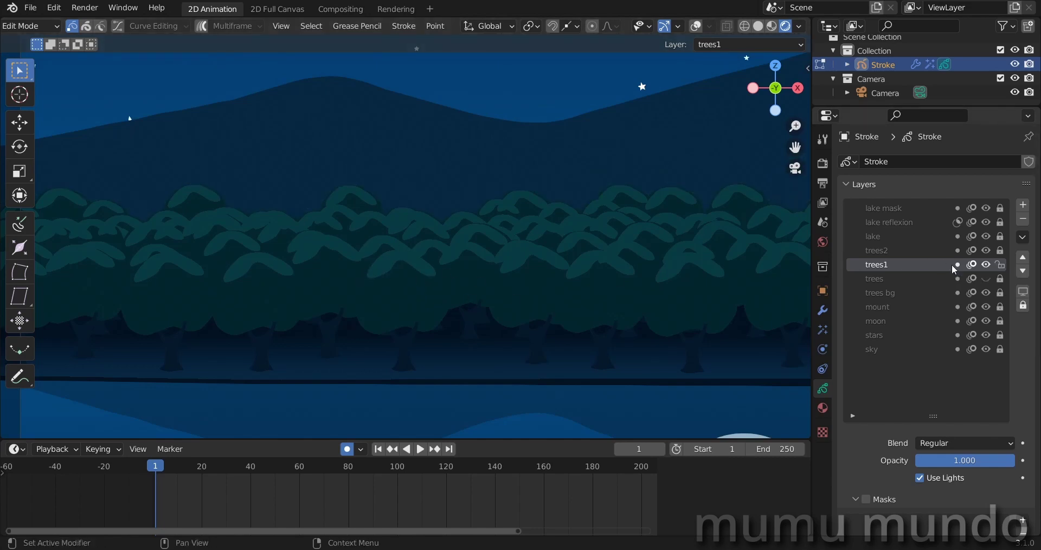
Turn on the viewport overlays and select the overlapping leaf highlight stroke in the middle row of the trees1 layer
{"action": "scroll", "coordinate": [281, 282], "scroll_direction": "up", "scroll_amount": 2}
{"action": "middle_click_drag", "start_coordinate": [260, 283], "coordinate": [581, 285], "text": "shift"}
{"action": "scroll", "coordinate": [423, 255], "scroll_direction": "up", "scroll_amount": 2}
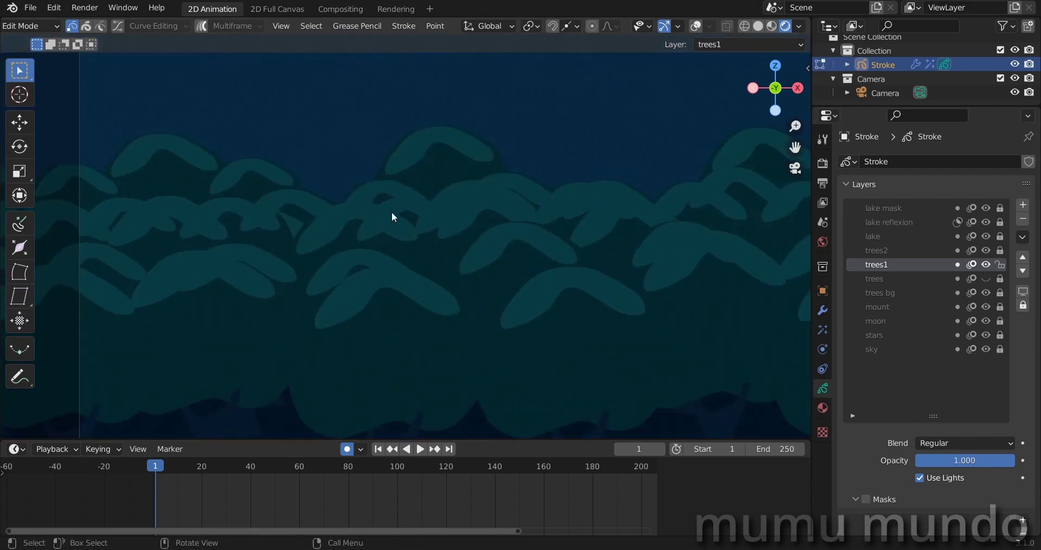
{"action": "scroll", "coordinate": [401, 206], "scroll_direction": "up", "scroll_amount": 2}
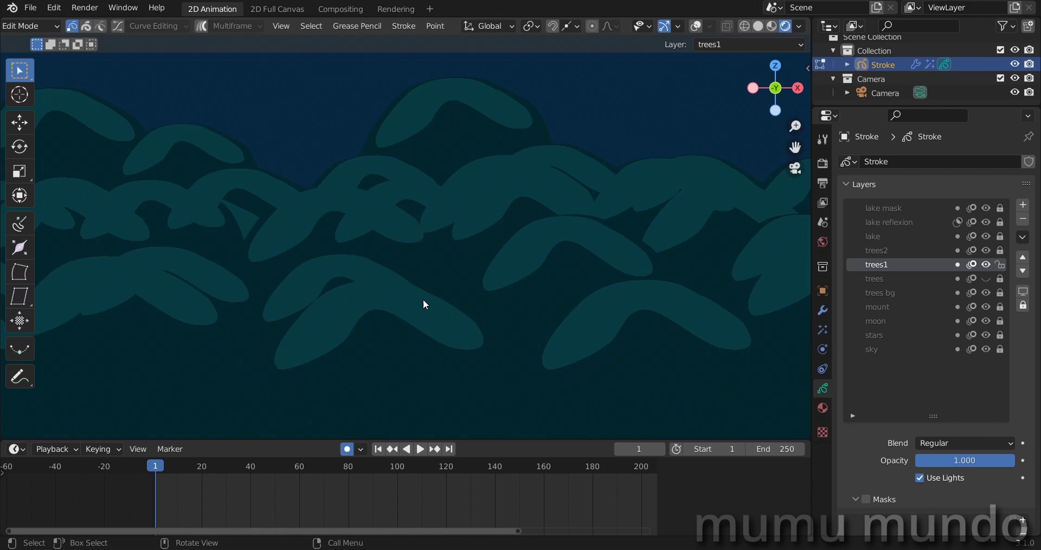
{"action": "left_click", "coordinate": [696, 26]}
{"action": "left_click", "coordinate": [388, 216]}
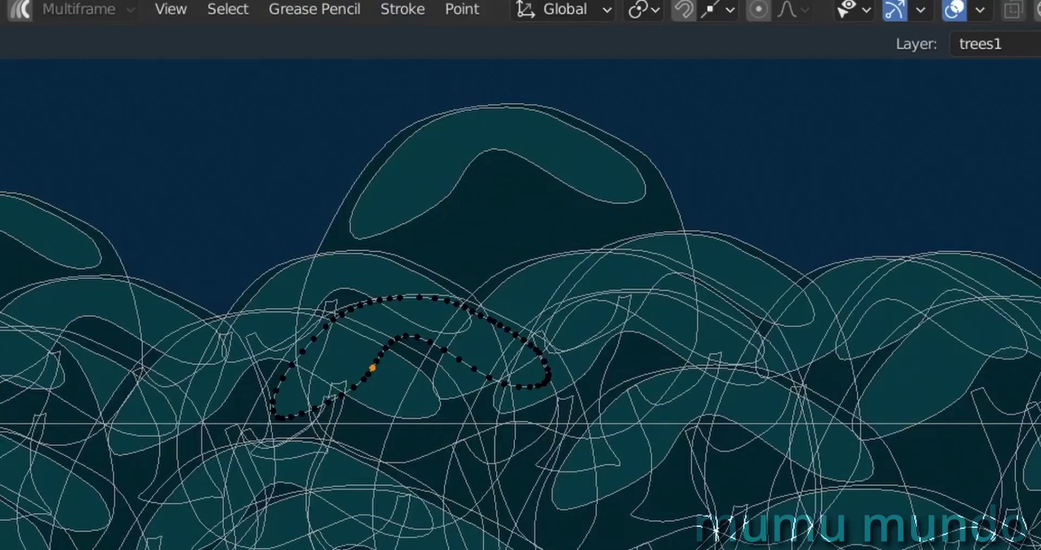
Change the shortcut of the Bring Forward stroke arrangement command to Ctrl Alt Numpad +
{"action": "left_click", "coordinate": [402, 26]}
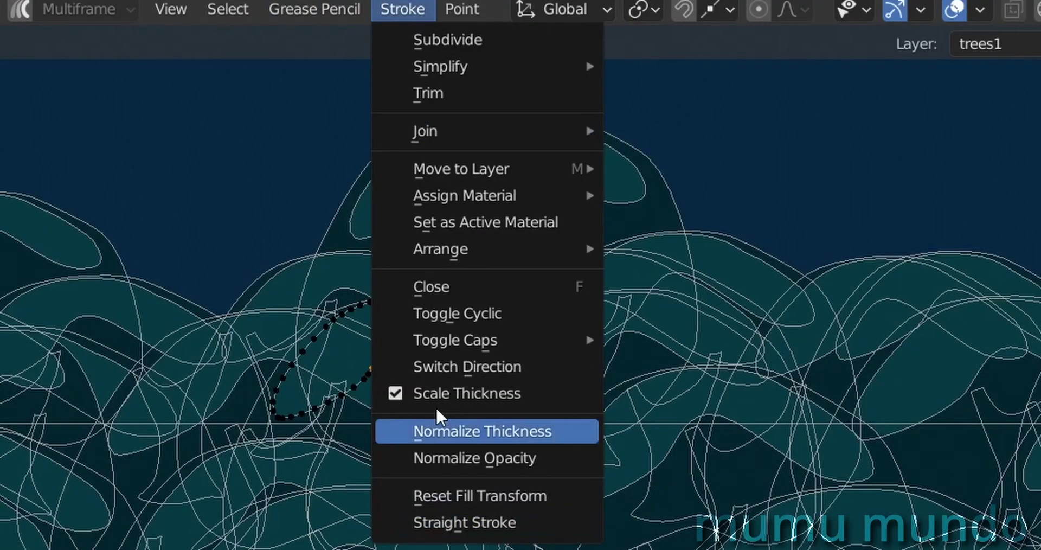
{"action": "mouse_move", "coordinate": [456, 255]}
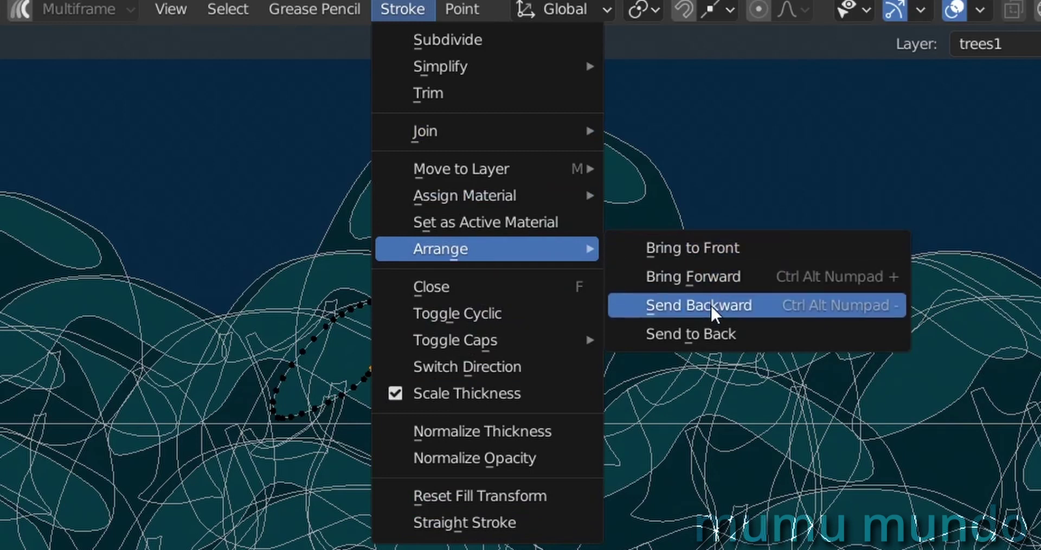
{"action": "right_click", "coordinate": [811, 282]}
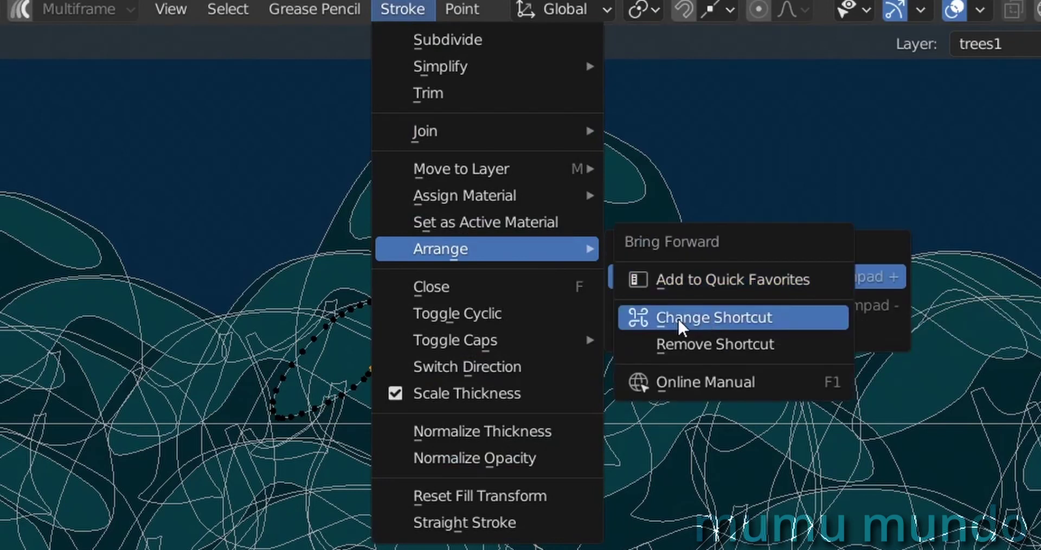
{"action": "left_click", "coordinate": [720, 328]}
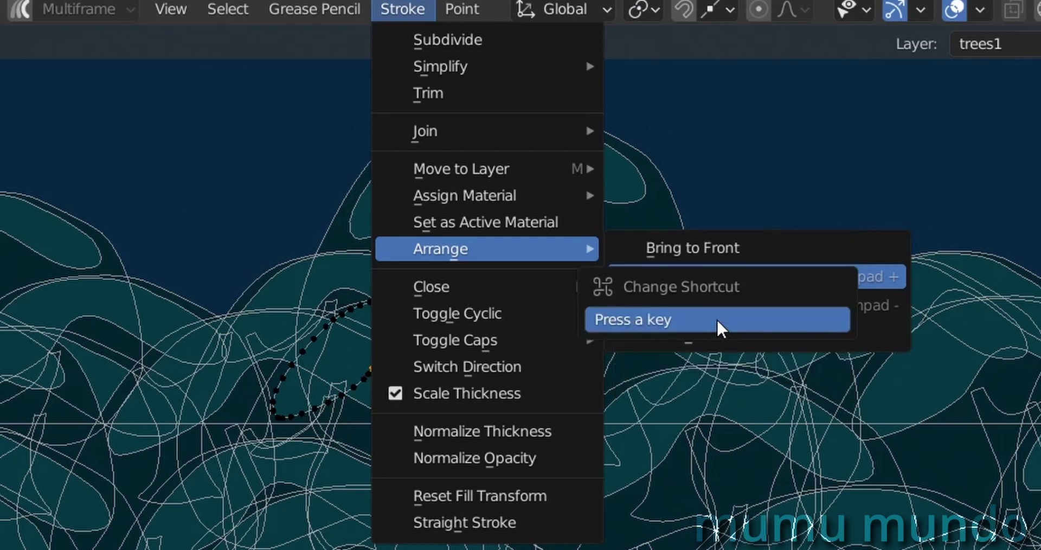
{"action": "key", "text": "ctrl"}
{"action": "key", "text": "alt"}
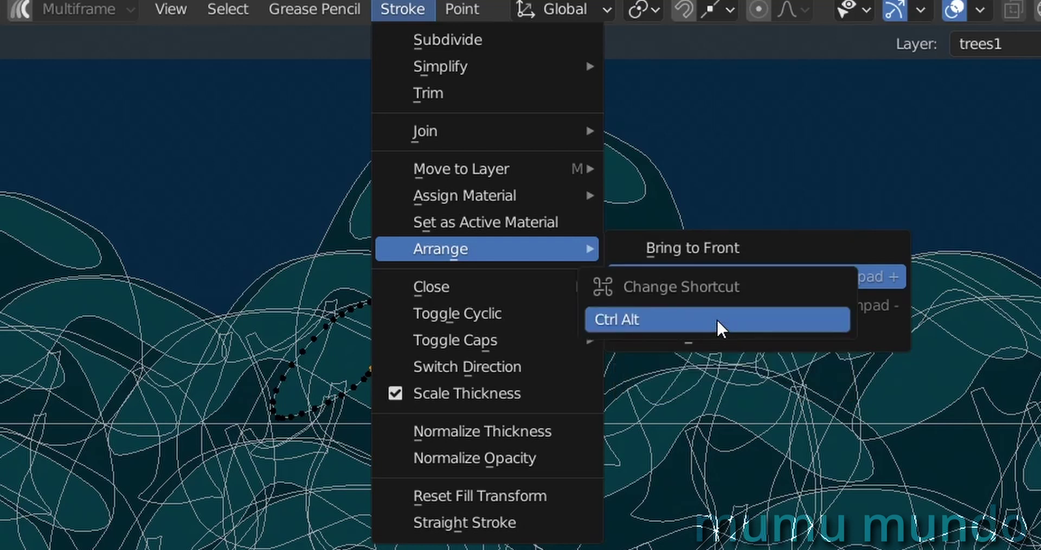
{"action": "key", "text": "ctrl+alt+KP_Add"}
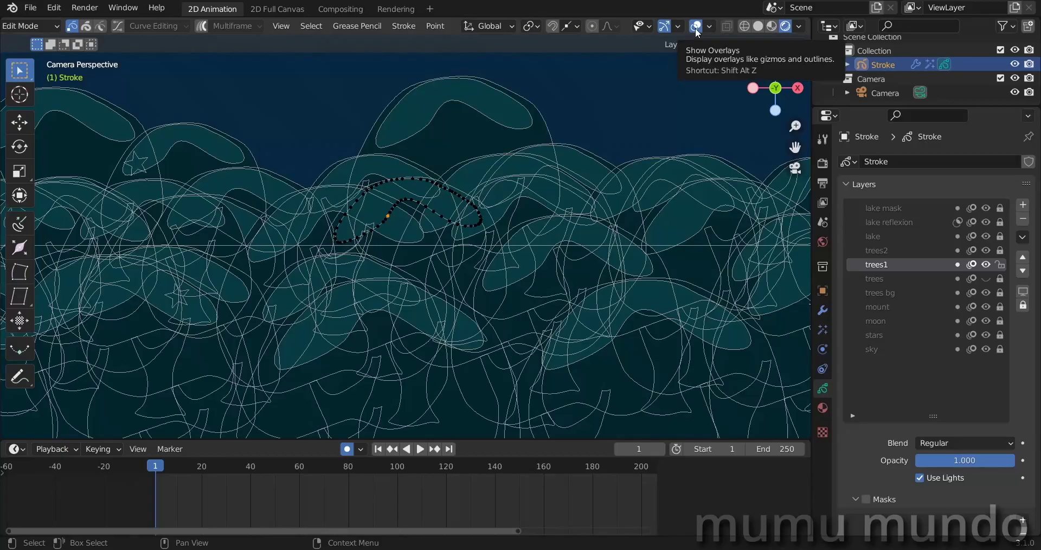
Hide the overlays and send the selected leaf highlight stroke backward until it sits behind the neighbouring tree
{"action": "left_click", "coordinate": [685, 24]}
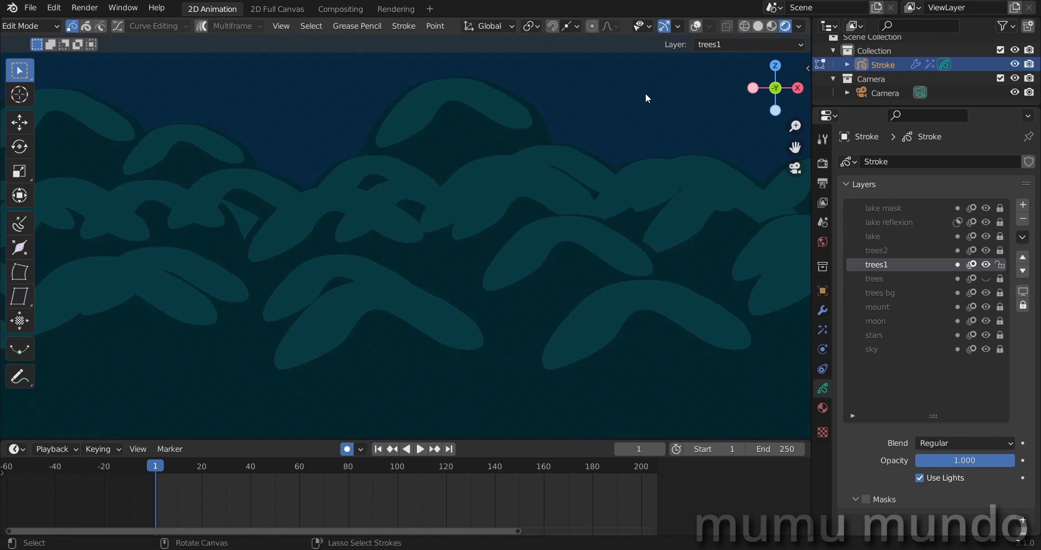
{"action": "key", "text": "Page_Down"}
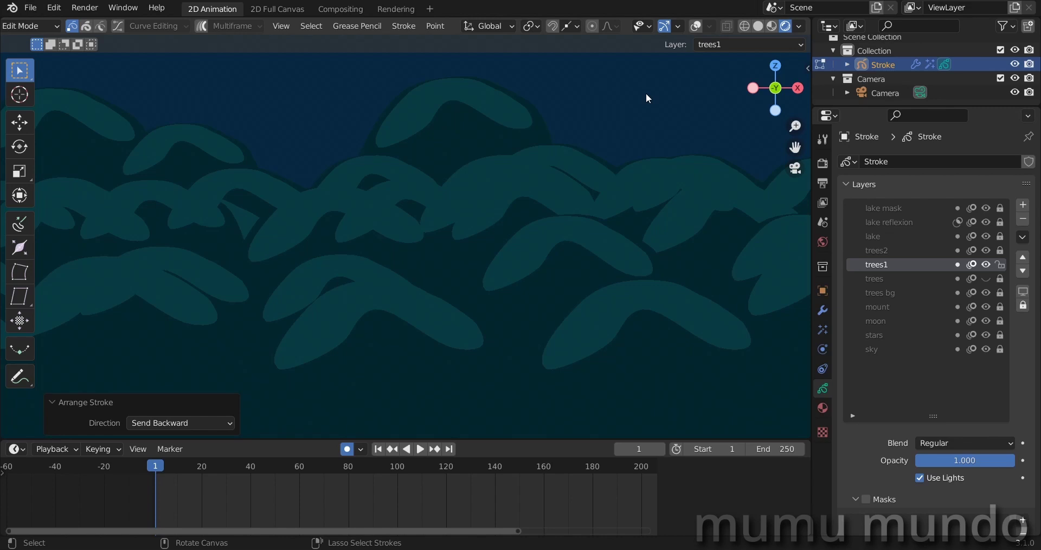
{"action": "key", "text": "shift+r"}
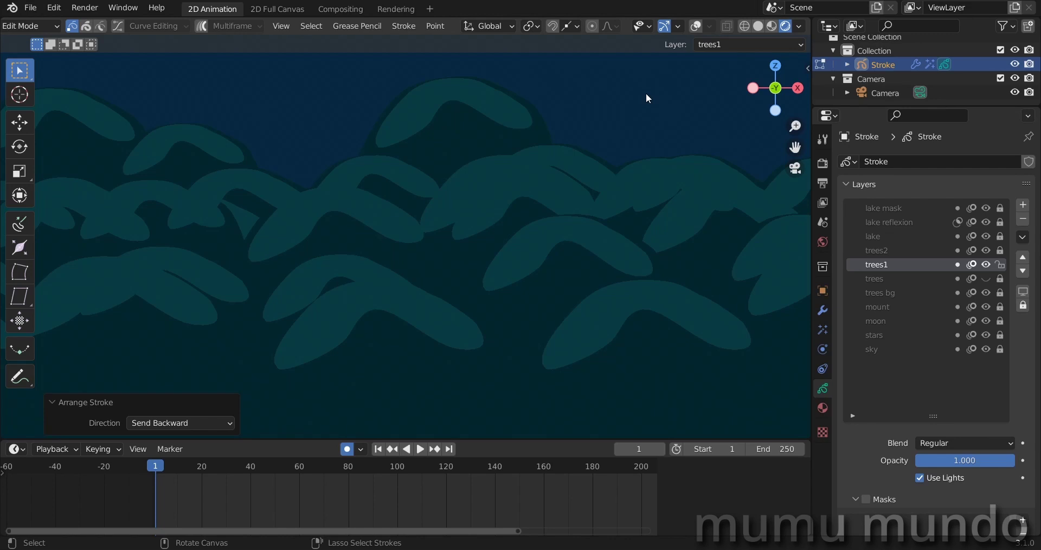
Bring the leaf highlight stroke forward in the stacking order and send it backward again
{"action": "key", "text": "ctrl+Up"}
{"action": "key", "text": "ctrl+Up"}
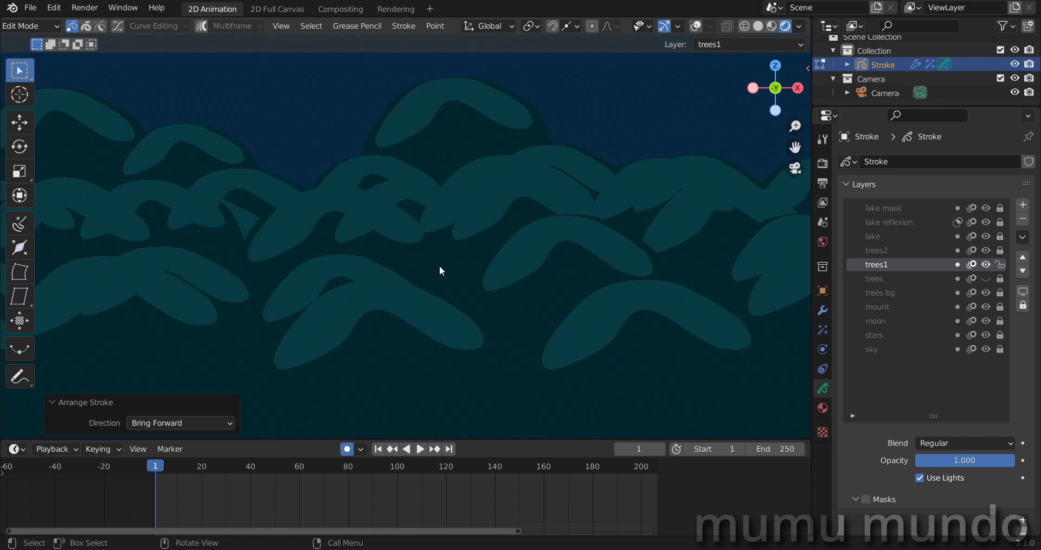
{"action": "key", "text": "ctrl+Down"}
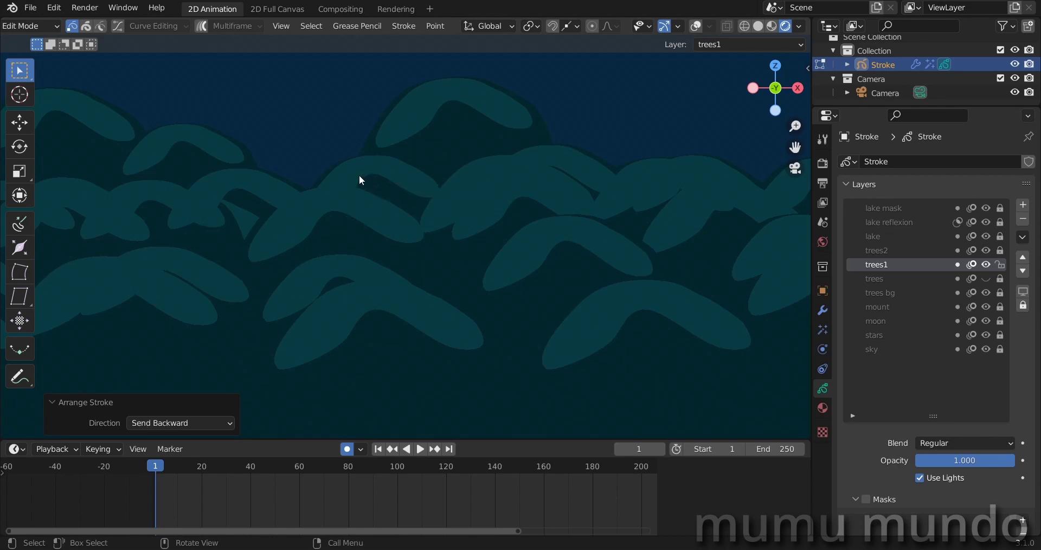
Box-select the outline and highlight strokes of the middle-row tree below the tallest one and send them backward twice with overlays hidden
{"action": "left_click", "coordinate": [696, 26]}
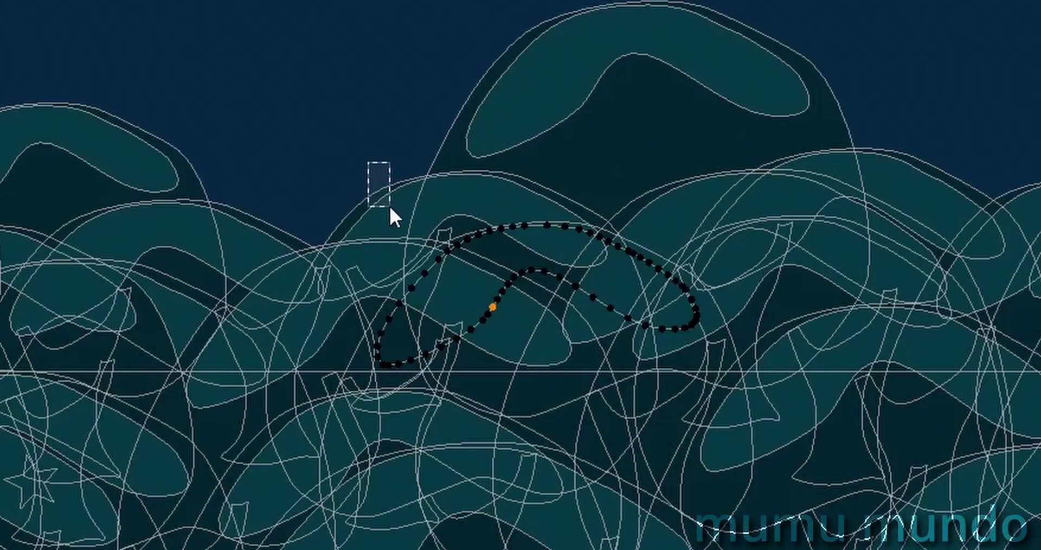
{"action": "left_click_drag", "start_coordinate": [390, 206], "coordinate": [391, 210]}
{"action": "scroll", "coordinate": [364, 241], "scroll_direction": "up", "scroll_amount": 3}
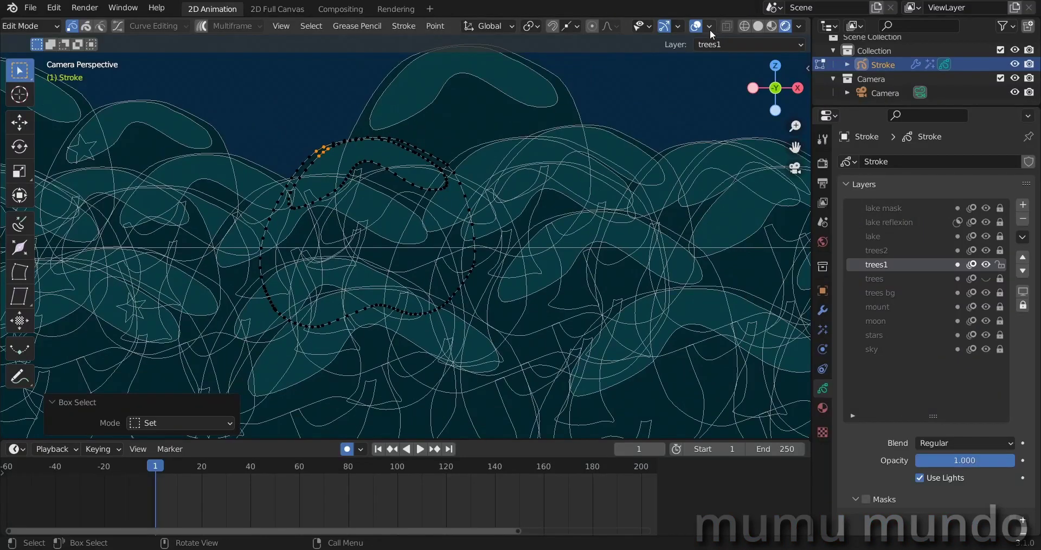
{"action": "left_click", "coordinate": [696, 26]}
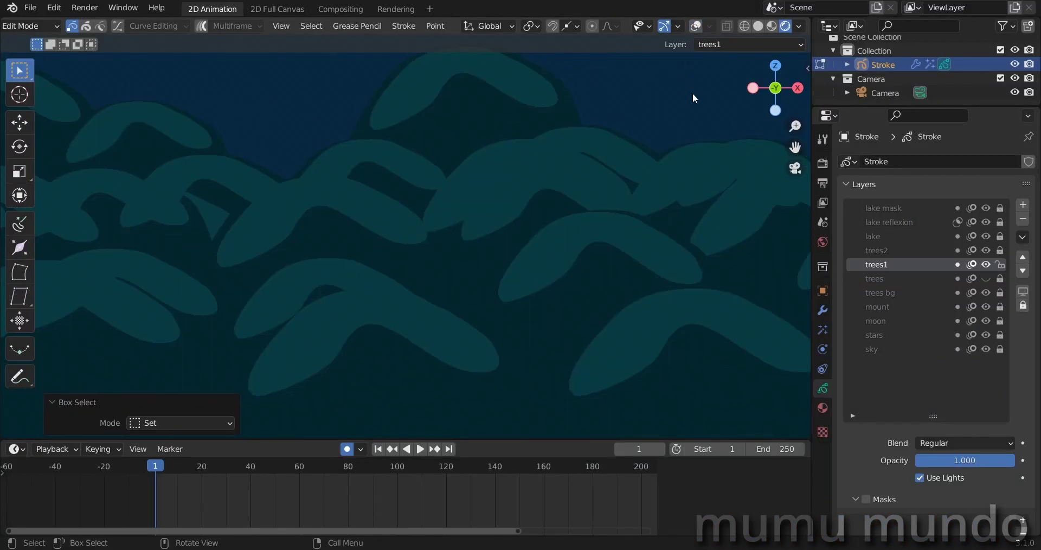
{"action": "key", "text": "ctrl"}
{"action": "key", "text": "ctrl+Down"}
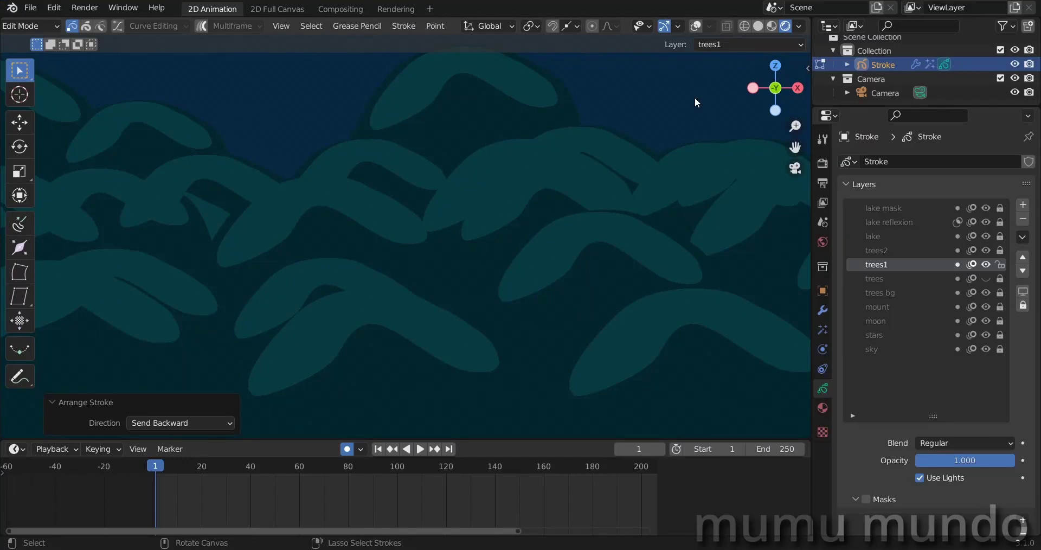
{"action": "key", "text": "ctrl+Down"}
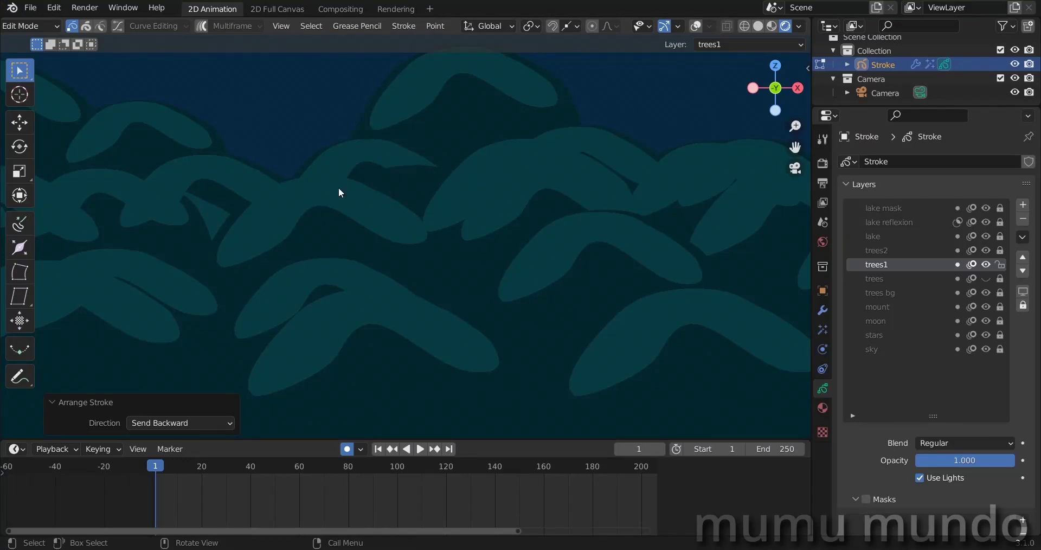
Select the hidden leaf highlight stroke using the overlays, hide them, and bring the stroke forward above the neighbouring tree fills
{"action": "left_click", "coordinate": [696, 26]}
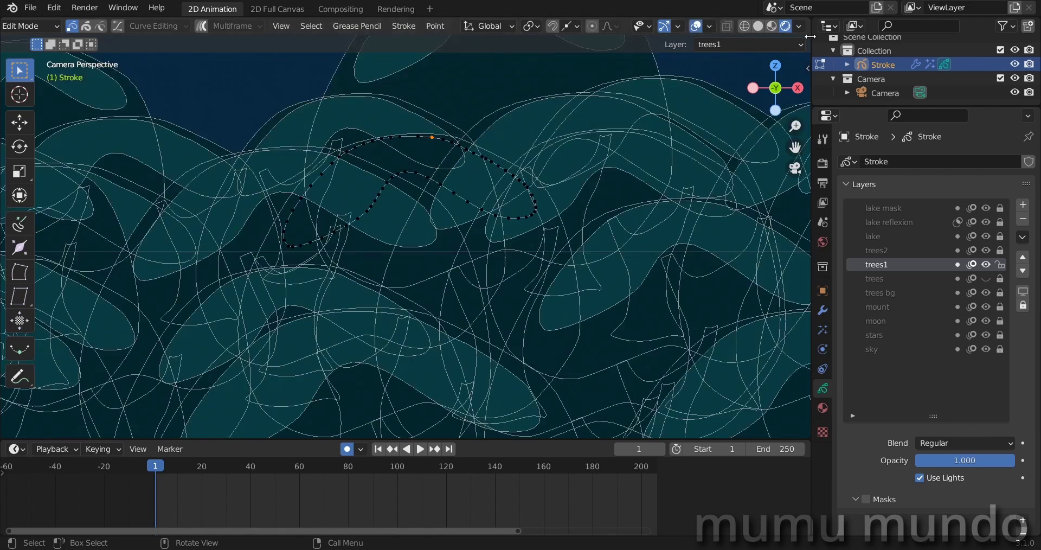
{"action": "left_click", "coordinate": [696, 28]}
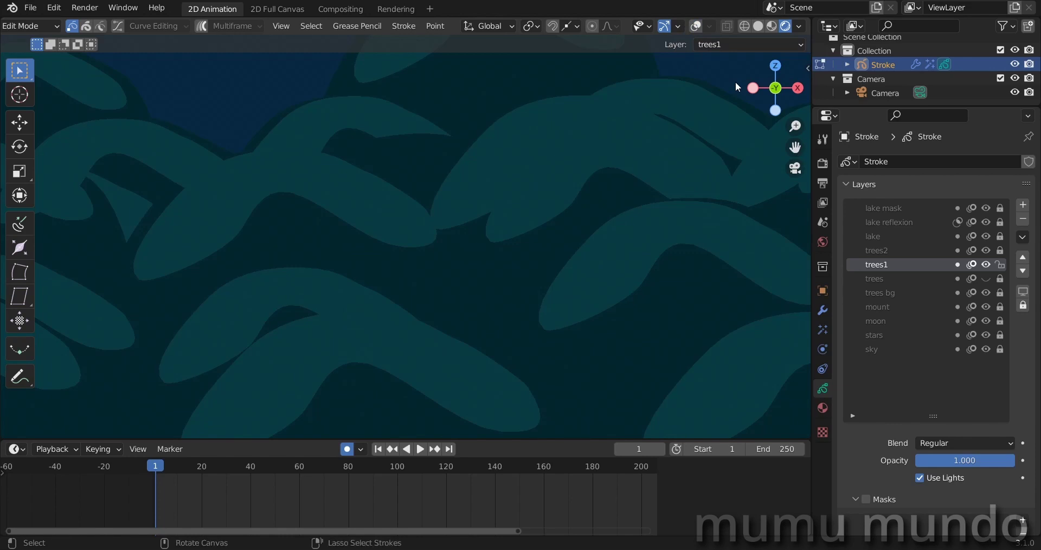
{"action": "key", "text": "ctrl+Up"}
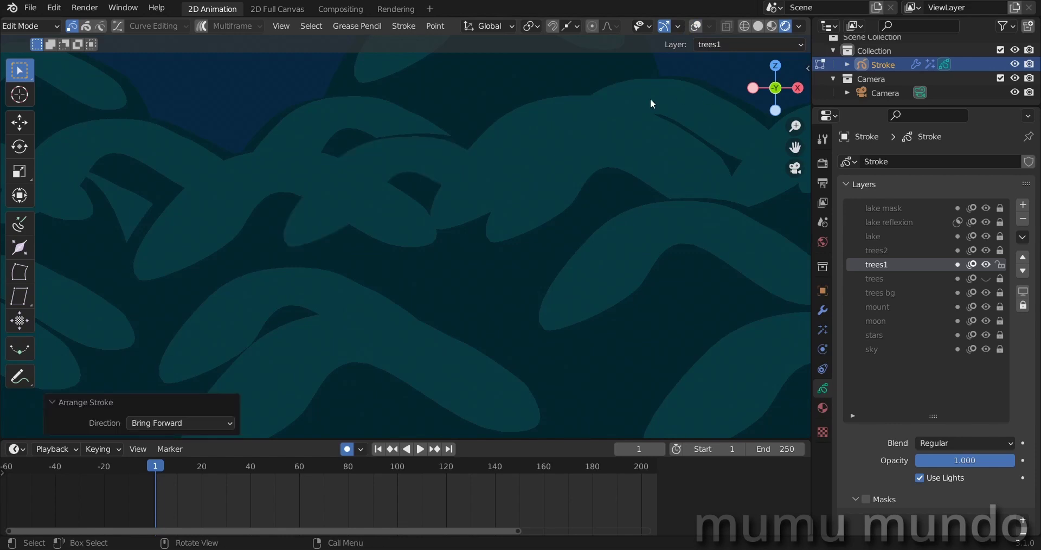
Select the round crown fill stroke of the same middle-row tree and bring it forward twice with the overlays hidden
{"action": "left_click", "coordinate": [696, 26]}
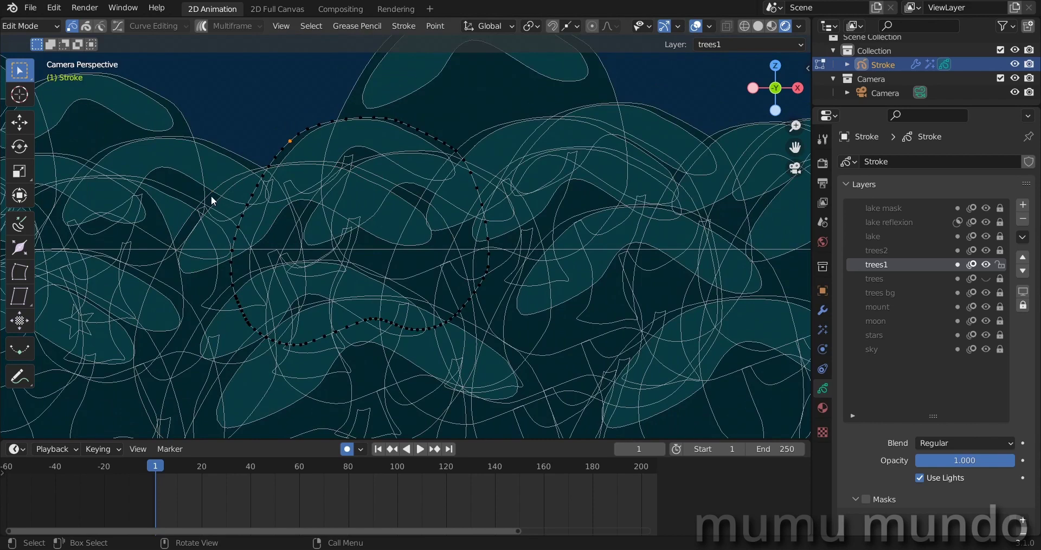
{"action": "left_click", "coordinate": [696, 26]}
{"action": "key", "text": "ctrl+Up"}
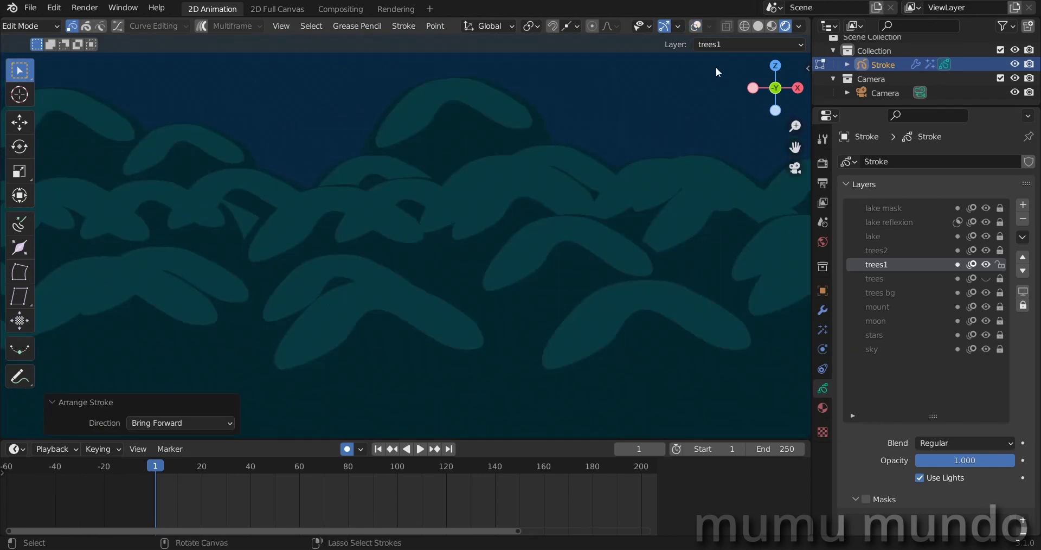
{"action": "key", "text": "ctrl+Up"}
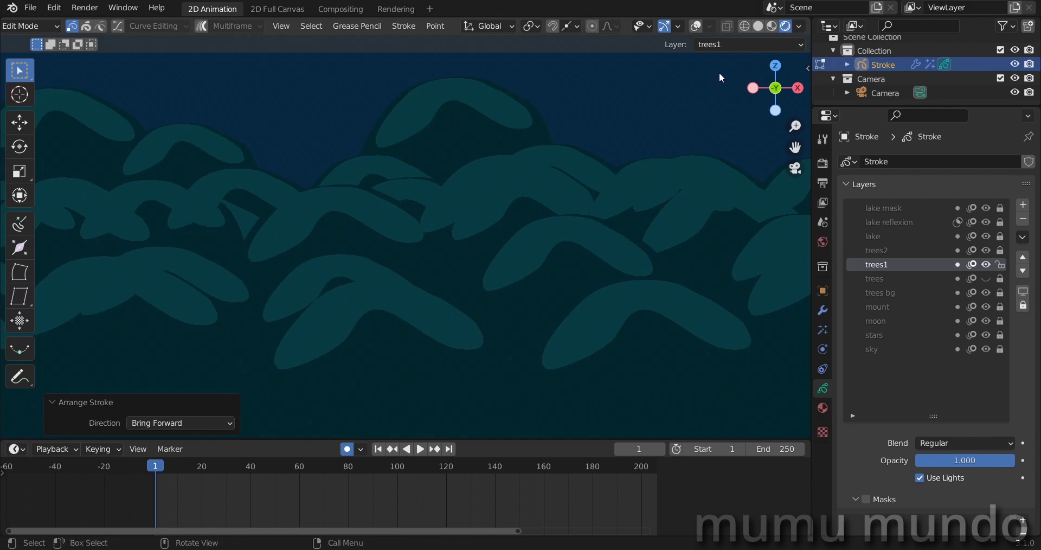
Show the trees layer behind trees1 and check the visibility of the trees1 layer
{"action": "scroll", "coordinate": [430, 234], "scroll_direction": "up", "scroll_amount": 2}
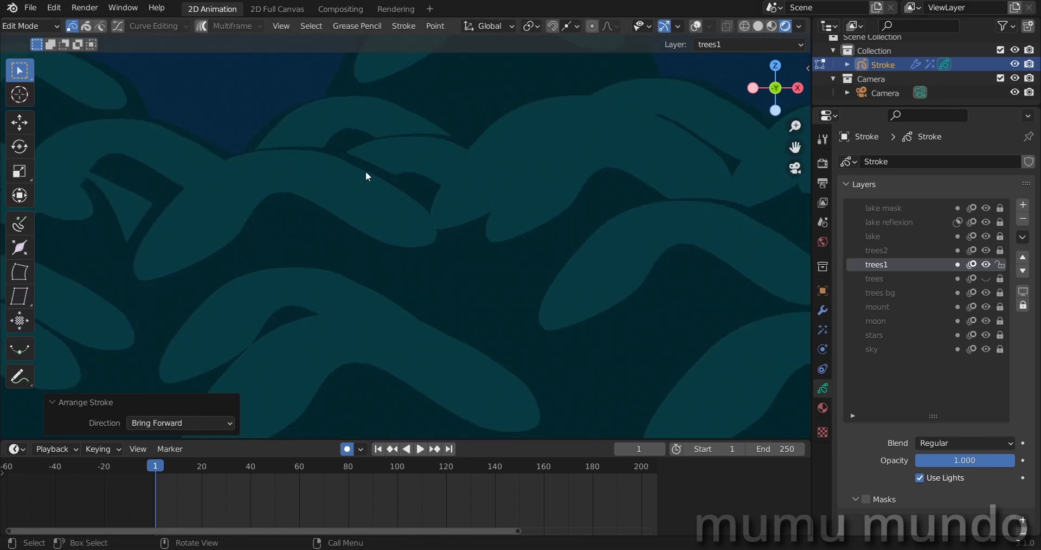
{"action": "scroll", "coordinate": [545, 193], "scroll_direction": "down", "scroll_amount": 4}
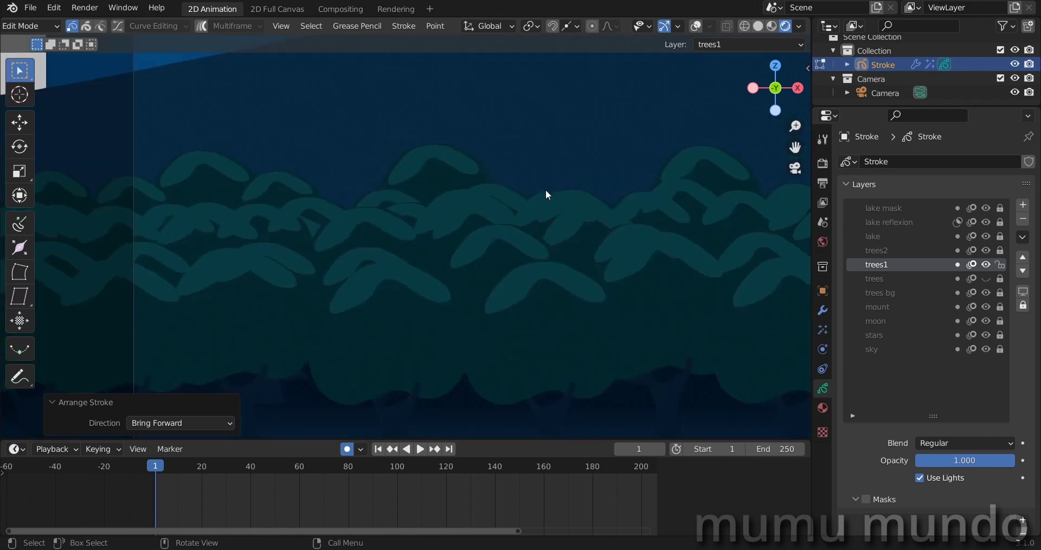
{"action": "middle_click_drag", "start_coordinate": [324, 259], "coordinate": [385, 267], "text": "shift"}
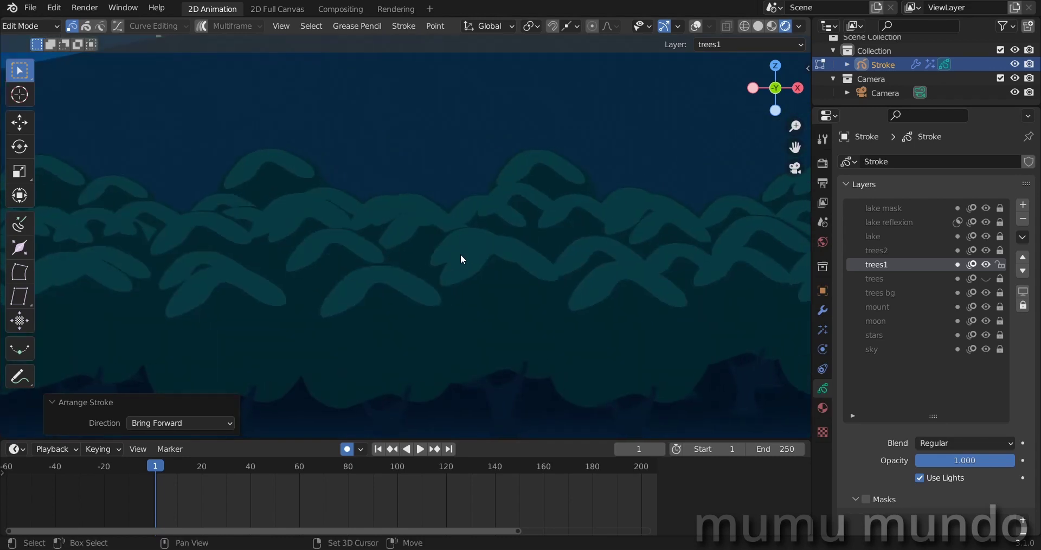
{"action": "left_click", "coordinate": [985, 278]}
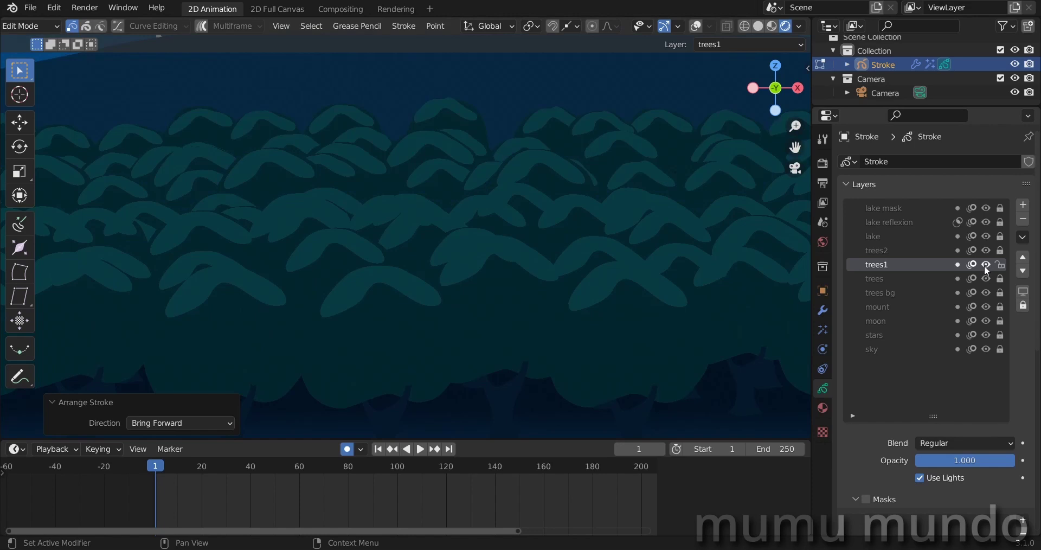
{"action": "left_click", "coordinate": [986, 264]}
{"action": "scroll", "coordinate": [461, 201], "scroll_direction": "up", "scroll_amount": 2}
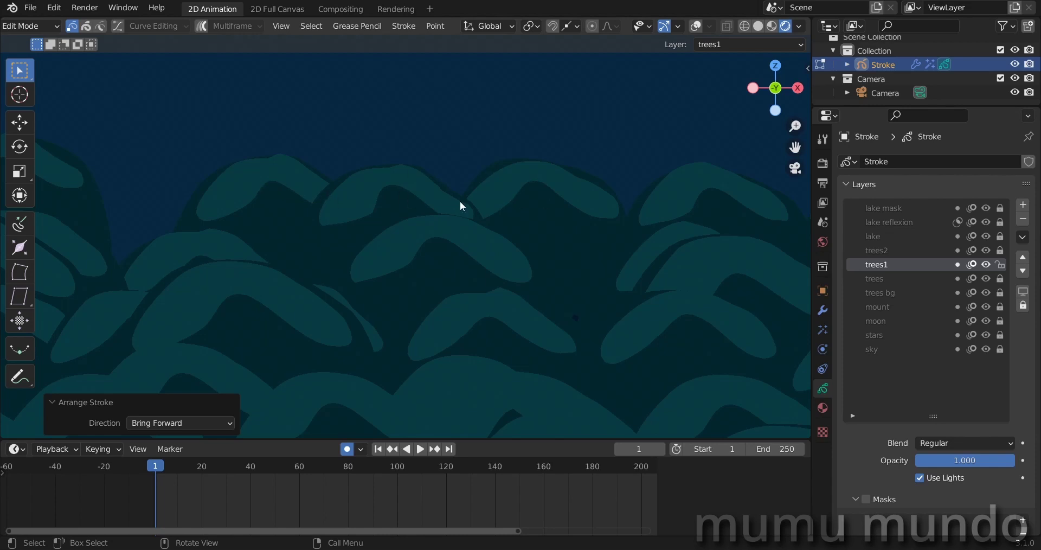
Show the overlays, make trees the active layer, and box-select the crown and highlight strokes of the second tree in the top row
{"action": "left_click", "coordinate": [695, 27]}
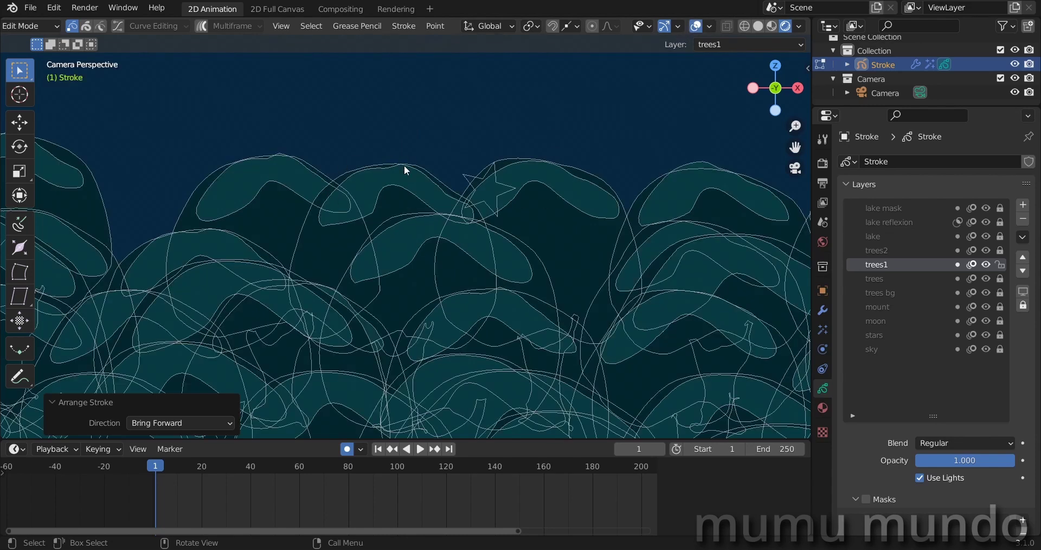
{"action": "mouse_move", "coordinate": [397, 147]}
{"action": "left_mouse_down"}
{"action": "mouse_move", "coordinate": [414, 172]}
{"action": "mouse_move", "coordinate": [419, 157]}
{"action": "left_mouse_up"}
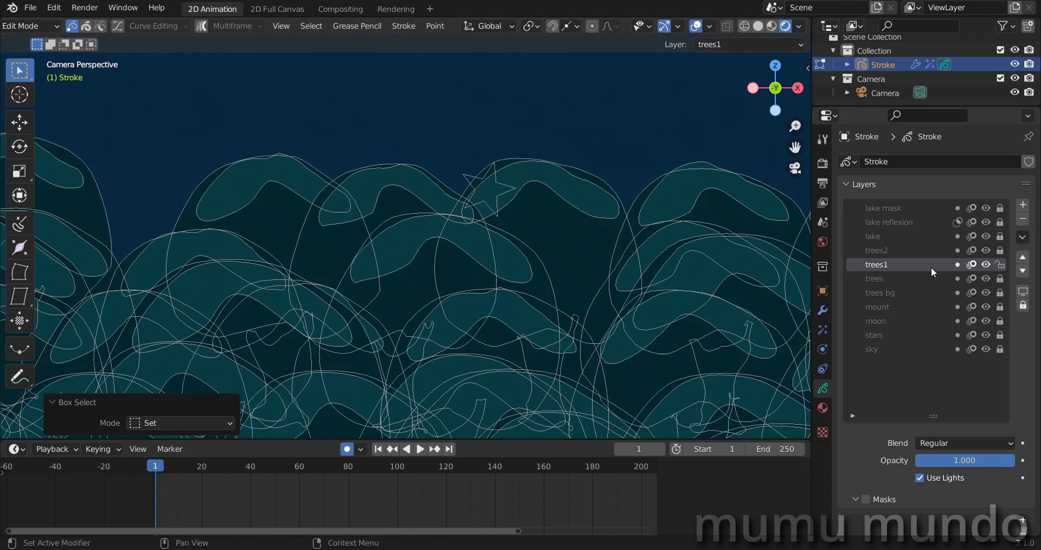
{"action": "left_click", "coordinate": [921, 277]}
{"action": "left_click_drag", "start_coordinate": [402, 153], "coordinate": [416, 183]}
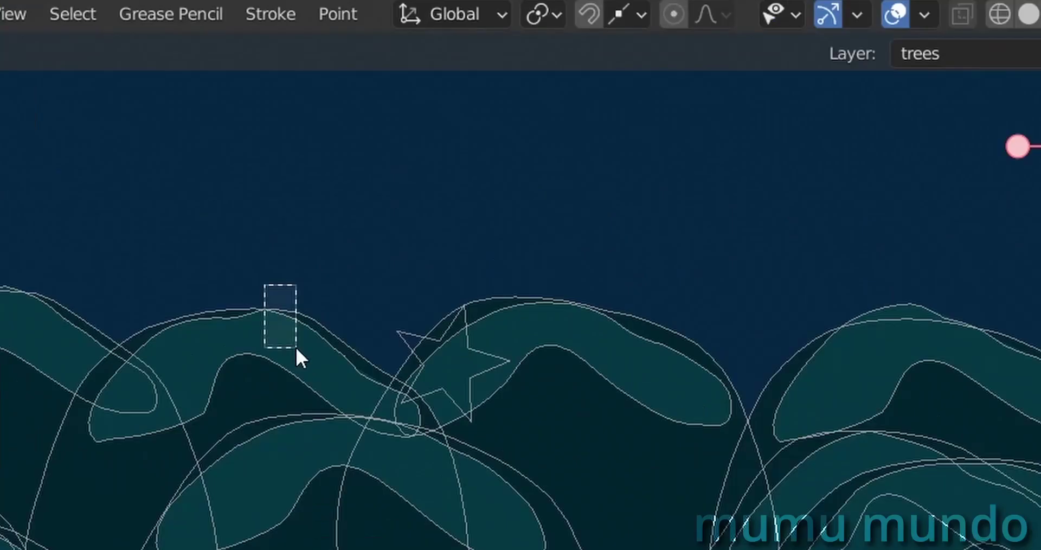
{"action": "left_click_drag", "start_coordinate": [296, 348], "coordinate": [296, 348]}
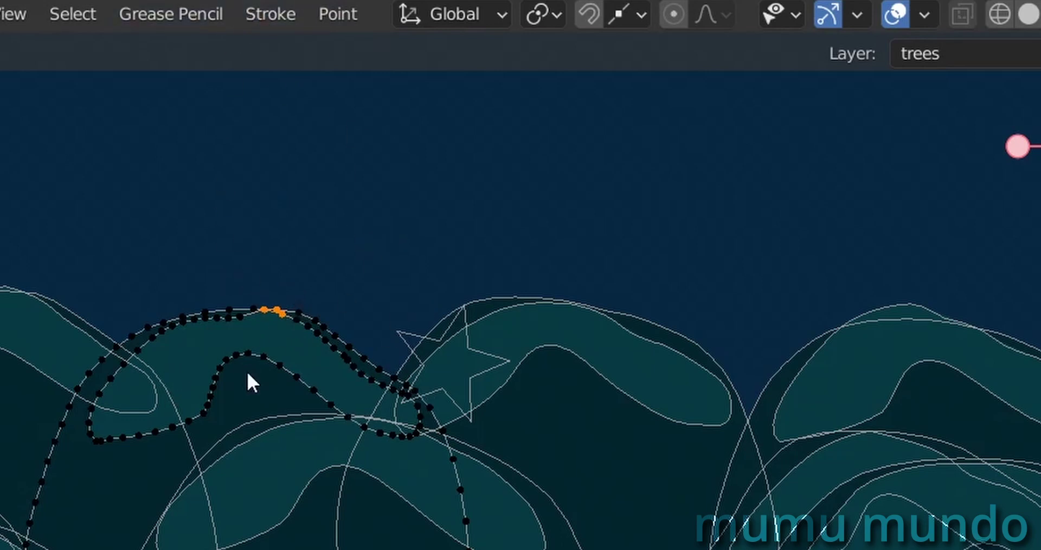
{"action": "scroll", "coordinate": [279, 389], "scroll_direction": "down", "scroll_amount": 4}
{"action": "scroll", "coordinate": [278, 387], "scroll_direction": "up", "scroll_amount": 3}
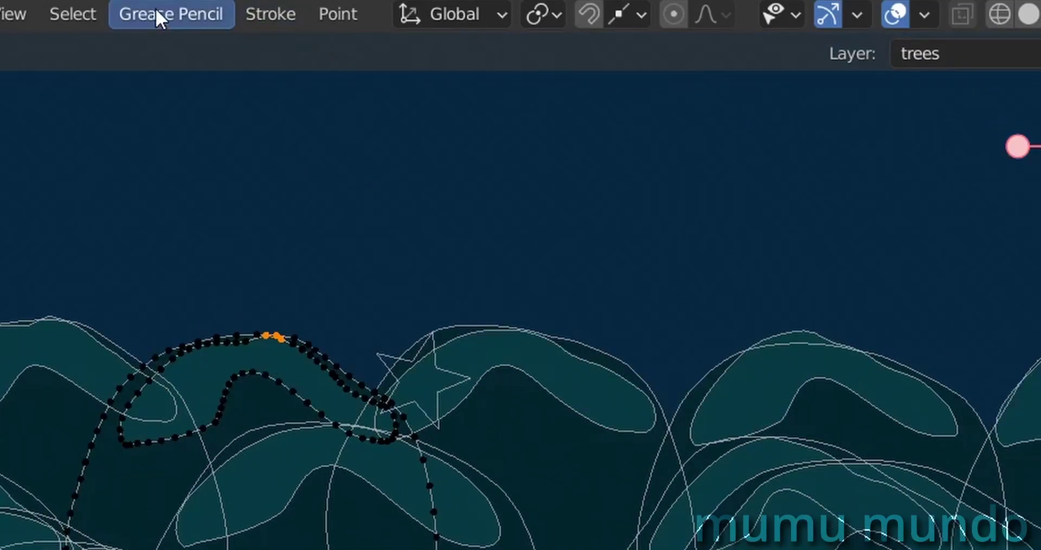
Send the selected top-row tree's crown and highlight strokes to the back of the trees layer and hide the overlays
{"action": "left_click", "coordinate": [271, 14]}
{"action": "mouse_move", "coordinate": [477, 290]}
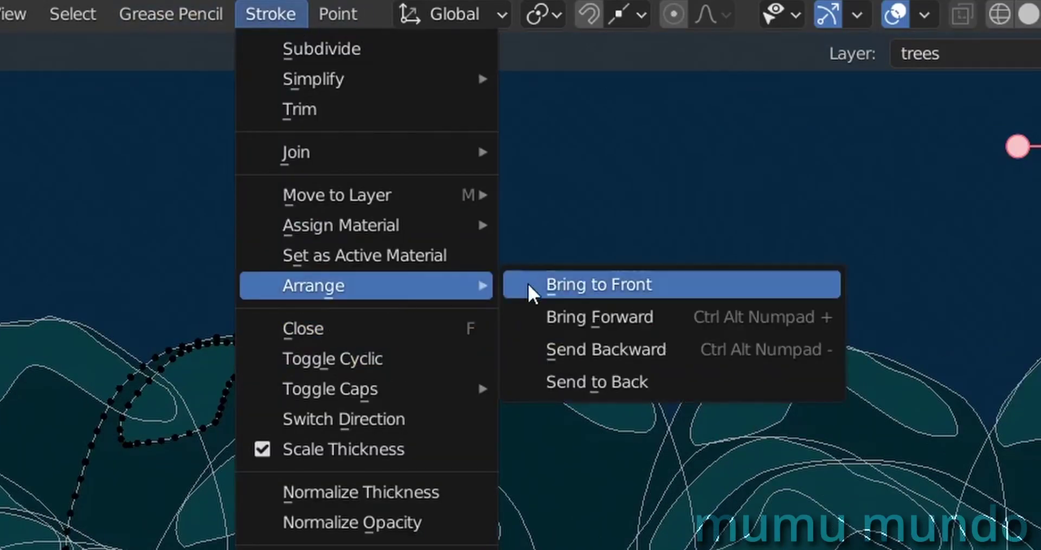
{"action": "left_click", "coordinate": [585, 389]}
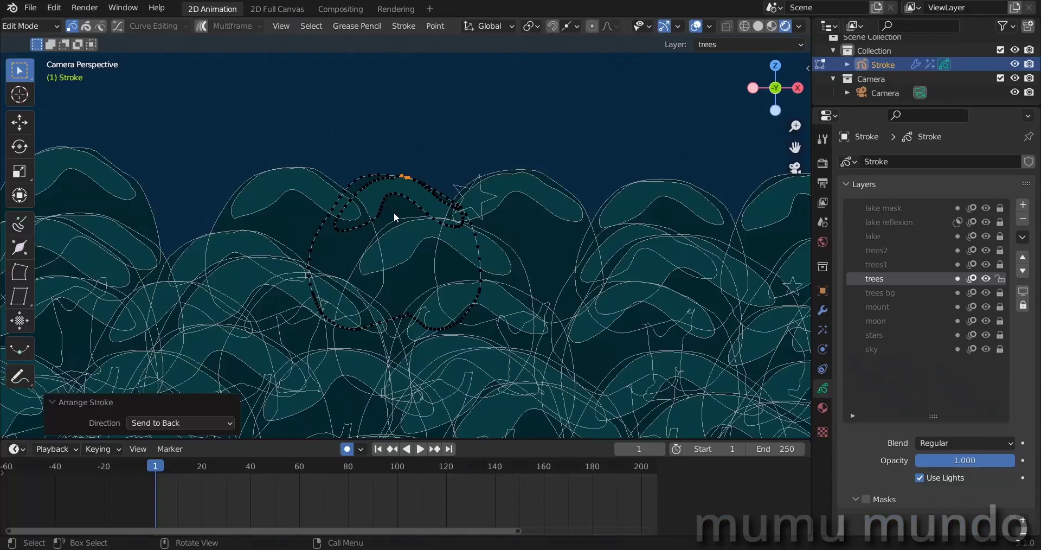
{"action": "left_click", "coordinate": [697, 28]}
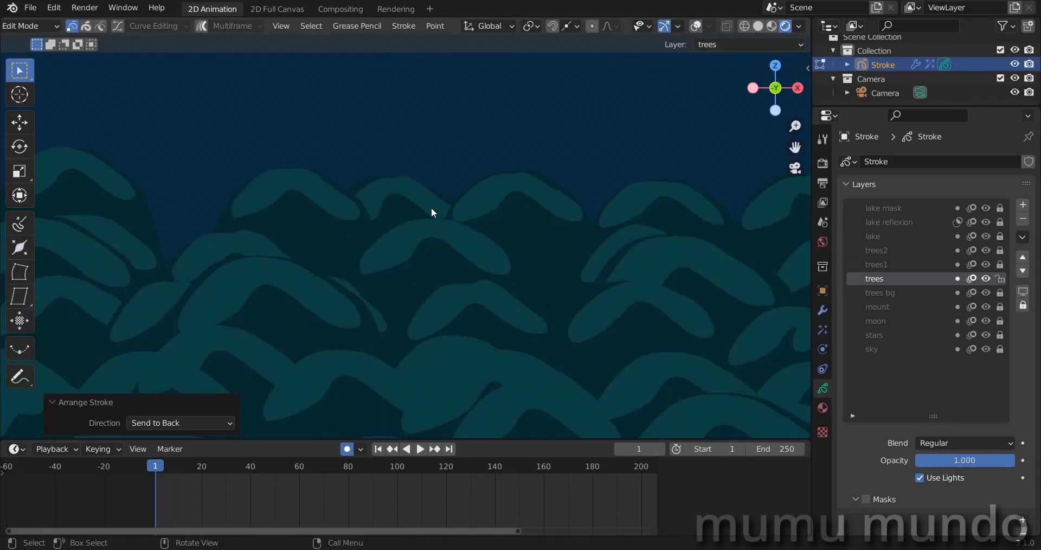
Examine the stacking of the tree crowns across the whole forest with the overlays hidden
{"action": "scroll", "coordinate": [416, 229], "scroll_direction": "down", "scroll_amount": 4}
{"action": "mouse_move", "coordinate": [468, 238]}
{"action": "middle_mouse_down", "text": "shift"}
{"action": "mouse_move", "coordinate": [529, 273]}
{"action": "mouse_move", "coordinate": [544, 265]}
{"action": "mouse_move", "coordinate": [493, 233]}
{"action": "mouse_move", "coordinate": [564, 262]}
{"action": "mouse_move", "coordinate": [329, 282]}
{"action": "mouse_move", "coordinate": [409, 264]}
{"action": "mouse_move", "coordinate": [603, 272]}
{"action": "mouse_move", "coordinate": [278, 257]}
{"action": "mouse_move", "coordinate": [235, 288]}
{"action": "mouse_move", "coordinate": [634, 235]}
{"action": "mouse_move", "coordinate": [740, 256]}
{"action": "mouse_move", "coordinate": [463, 297]}
{"action": "mouse_move", "coordinate": [541, 286]}
{"action": "middle_mouse_up", "text": "shift"}
{"action": "mouse_move", "coordinate": [613, 271]}
{"action": "middle_mouse_down", "text": "shift"}
{"action": "mouse_move", "coordinate": [489, 272]}
{"action": "mouse_move", "coordinate": [511, 283]}
{"action": "mouse_move", "coordinate": [516, 274]}
{"action": "mouse_move", "coordinate": [432, 274]}
{"action": "mouse_move", "coordinate": [571, 269]}
{"action": "mouse_move", "coordinate": [522, 282]}
{"action": "mouse_move", "coordinate": [460, 259]}
{"action": "mouse_move", "coordinate": [477, 262]}
{"action": "middle_mouse_up", "text": "shift"}
{"action": "scroll", "coordinate": [460, 257], "scroll_direction": "down", "scroll_amount": 3}
{"action": "scroll", "coordinate": [460, 257], "scroll_direction": "up", "scroll_amount": 3}
{"action": "scroll", "coordinate": [477, 262], "scroll_direction": "down", "scroll_amount": 1}
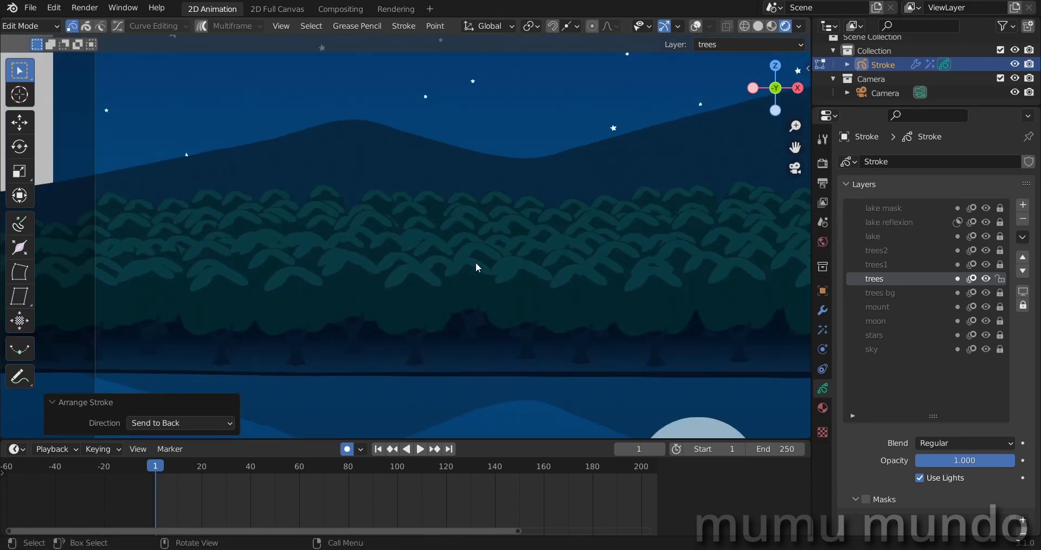